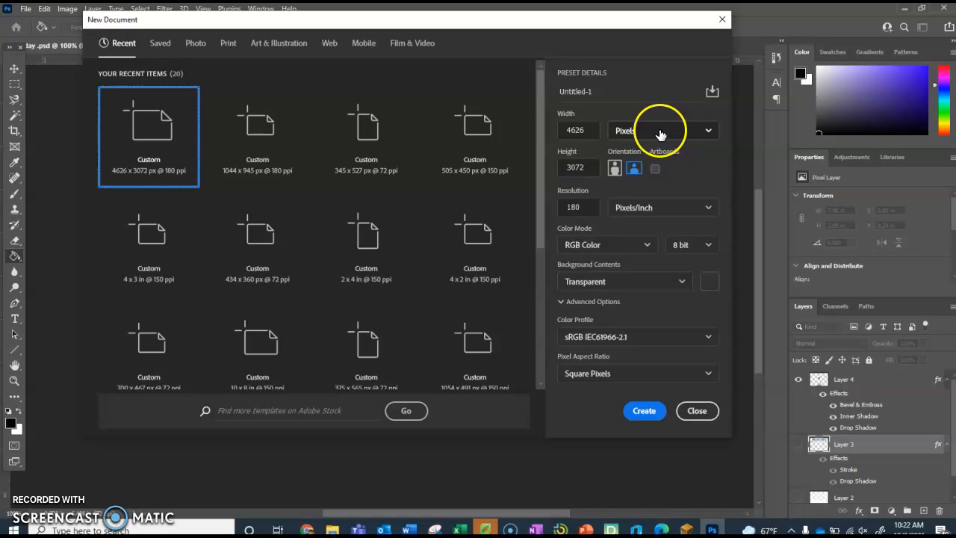
# - Create a new document 8 inches wide and 4 inches high with a transparent background at 180 pixels/inch
pyautogui.click(660, 132)
pyautogui.click(638, 184)
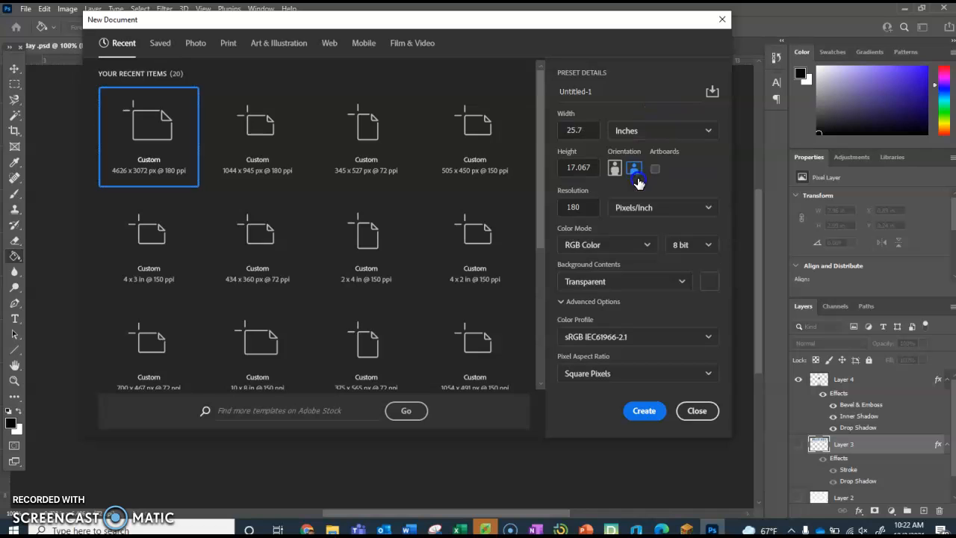
pyautogui.click(589, 134)
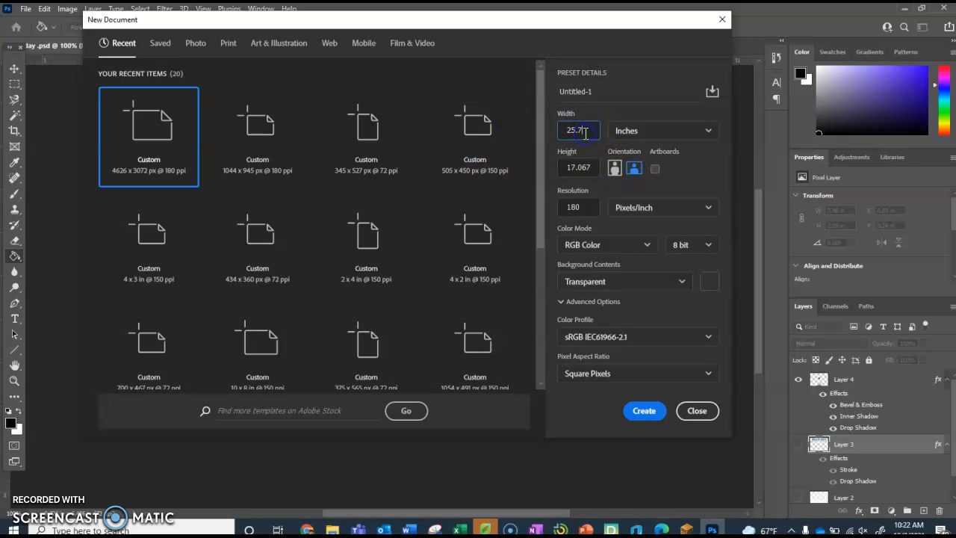
pyautogui.write('8')
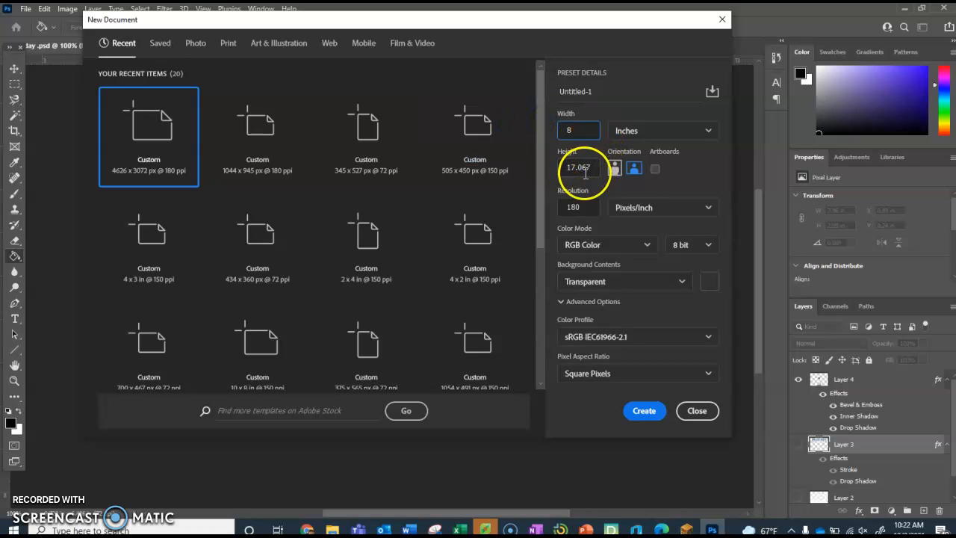
pyautogui.click(592, 166)
pyautogui.click(588, 166)
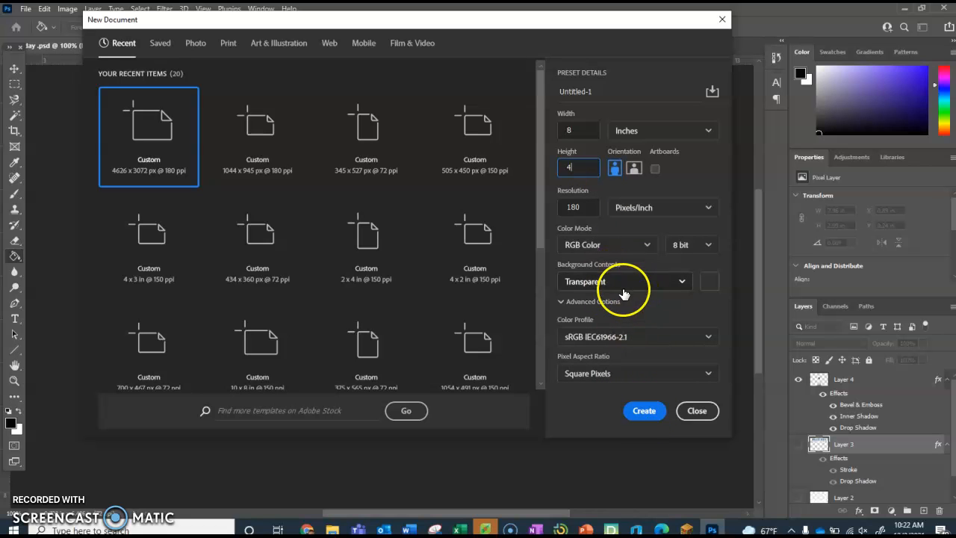
pyautogui.click(648, 407)
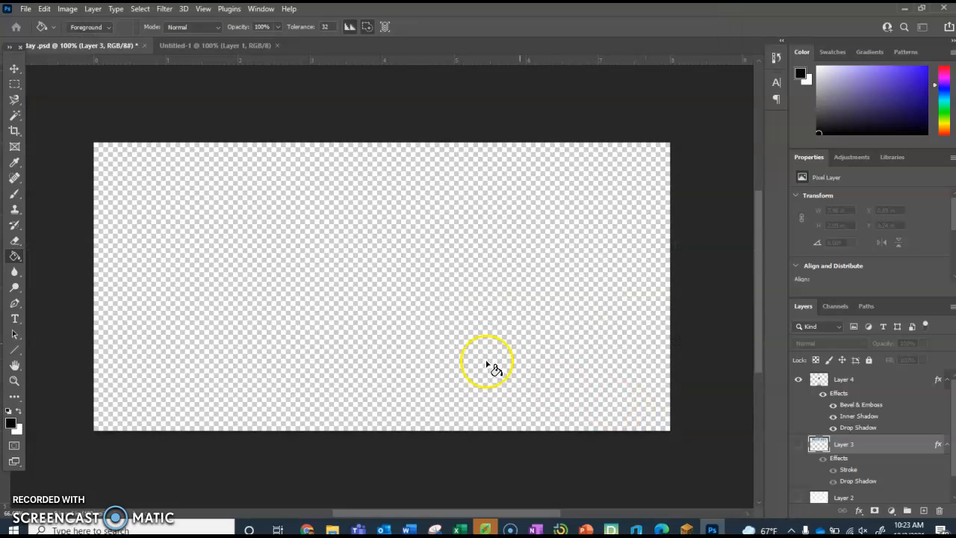
# - Add the text "SNow DAY" in the upper part of the canvas and set its size to 72 pt
pyautogui.click(13, 318)
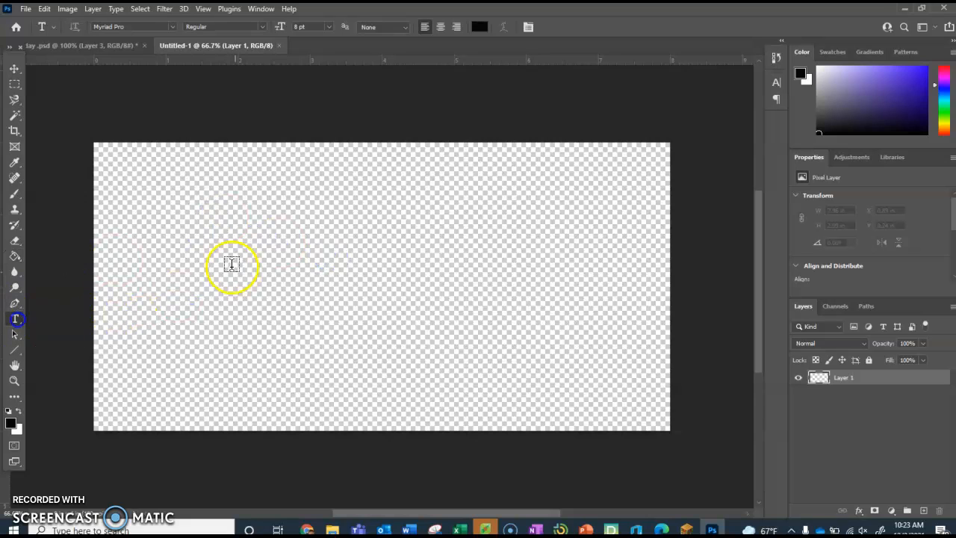
pyautogui.click(179, 203)
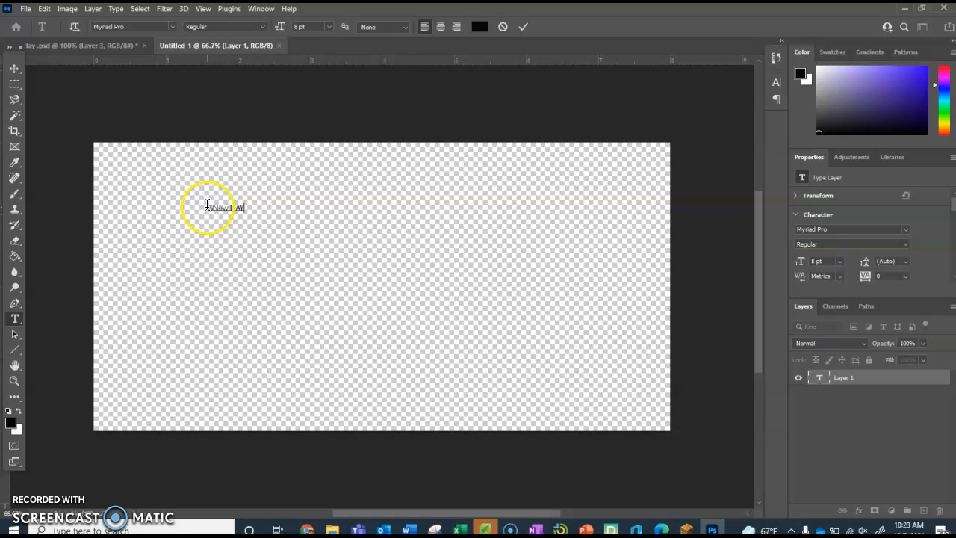
pyautogui.moveTo(207, 205); pyautogui.dragTo(269, 207)
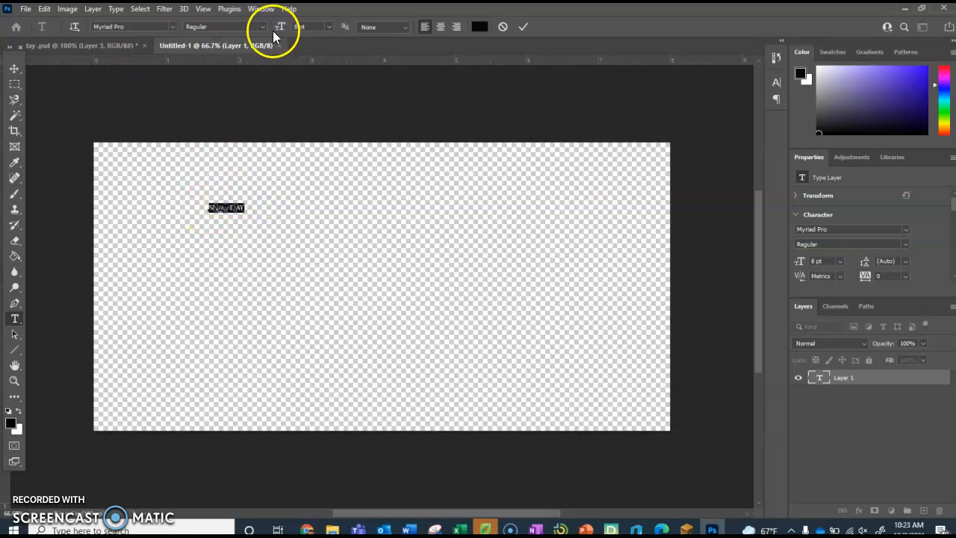
pyautogui.click(321, 27)
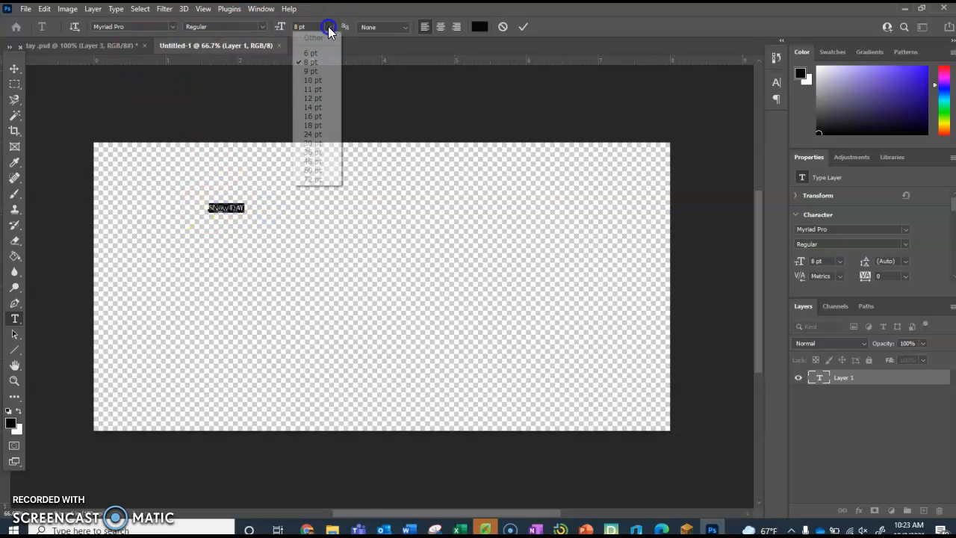
pyautogui.click(320, 179)
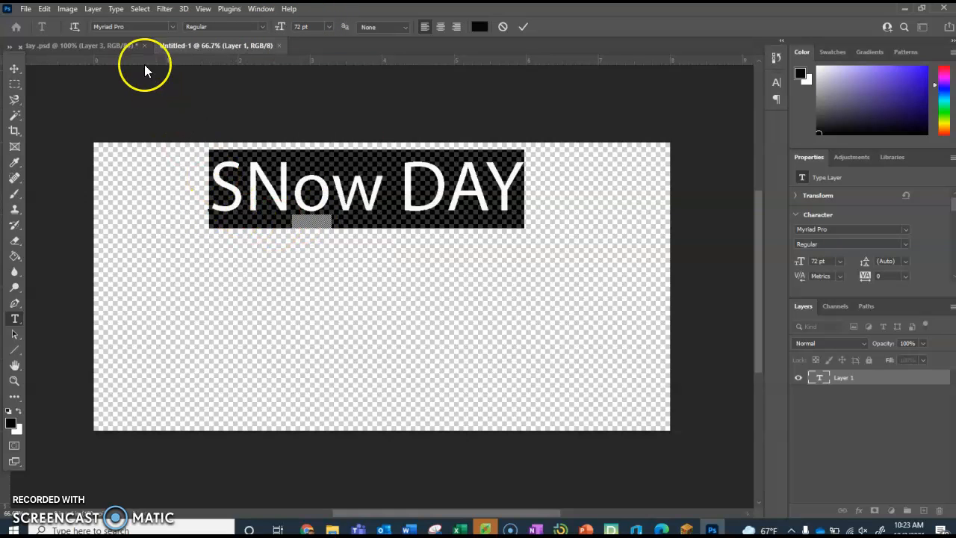
# - Change the font of the "SNow DAY" text to Hobo Std
pyautogui.click(172, 27)
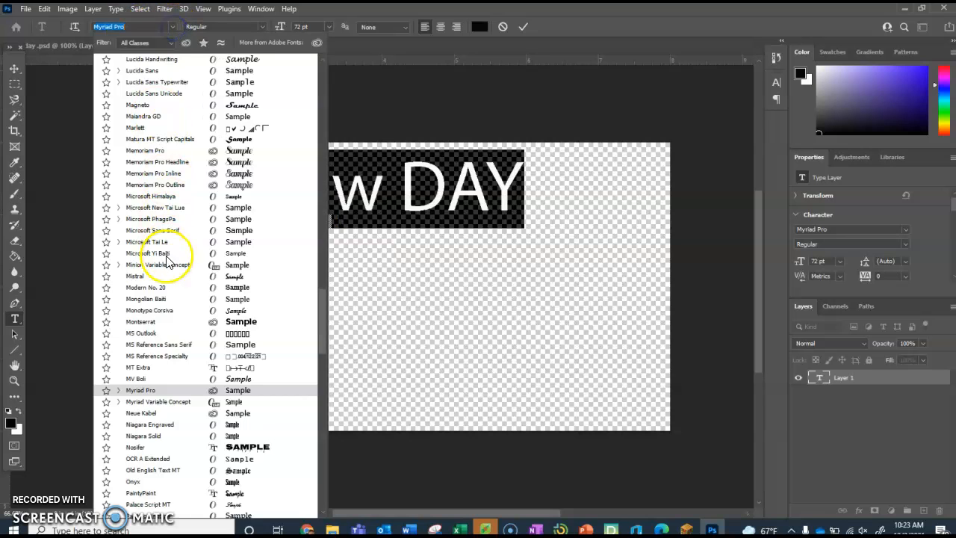
pyautogui.scroll(2, 191, 277)
pyautogui.scroll(3, 191, 277)
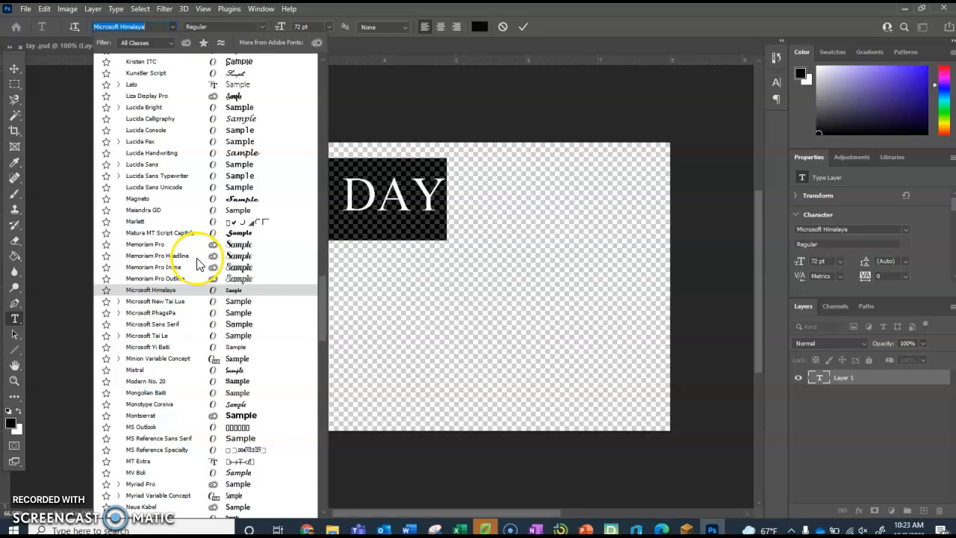
pyautogui.scroll(7, 202, 250)
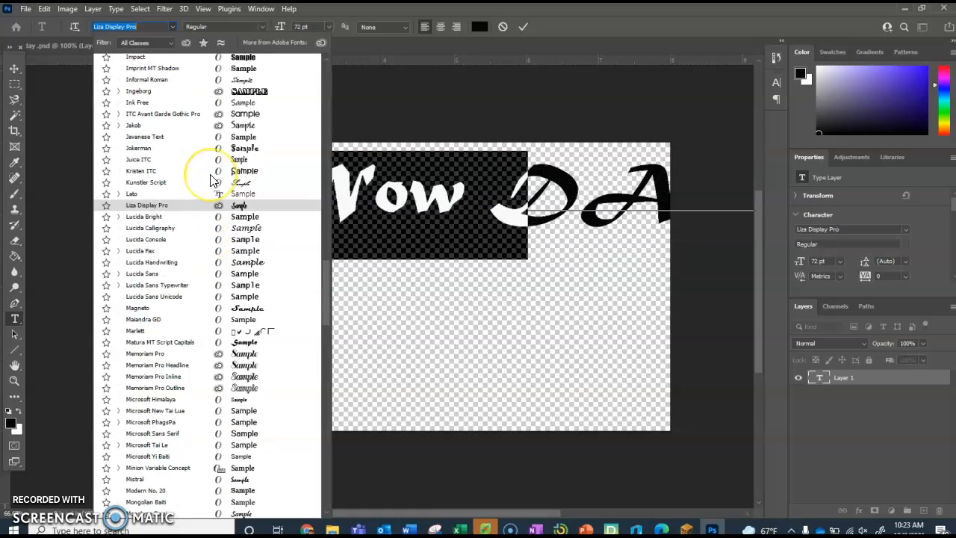
pyautogui.scroll(1, 213, 180)
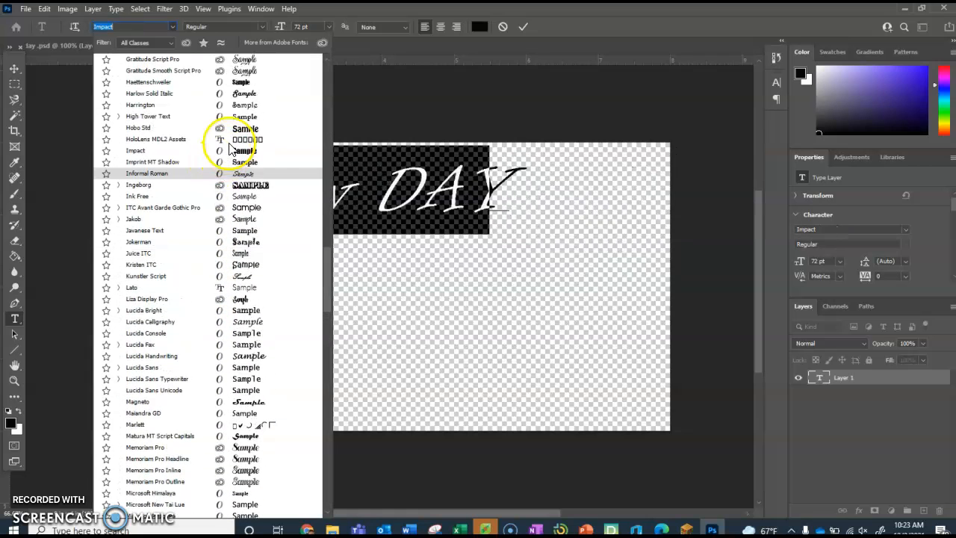
pyautogui.click(235, 130)
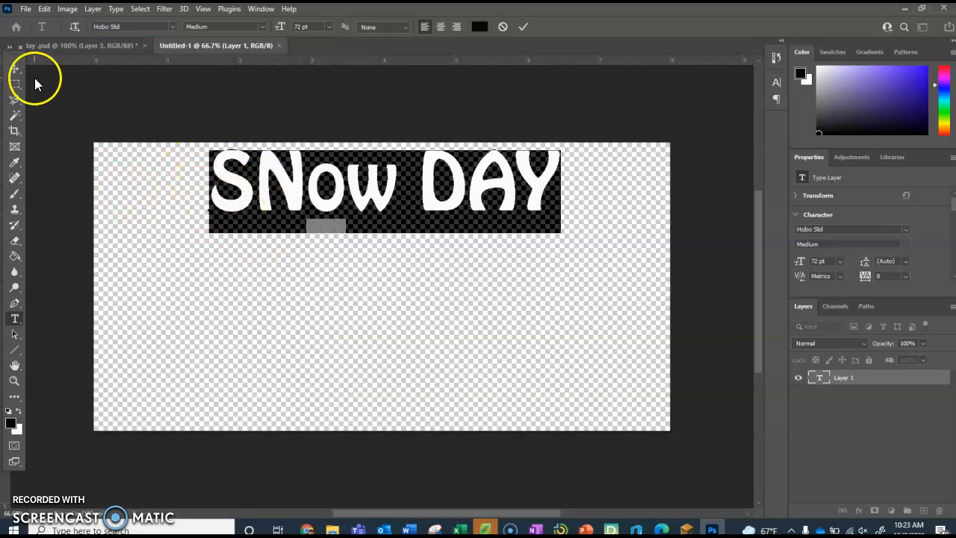
# - Move the "SNow DAY" text down to the middle of the canvas and rasterize its type layer
pyautogui.click(15, 68)
pyautogui.moveTo(314, 199); pyautogui.dragTo(311, 298)
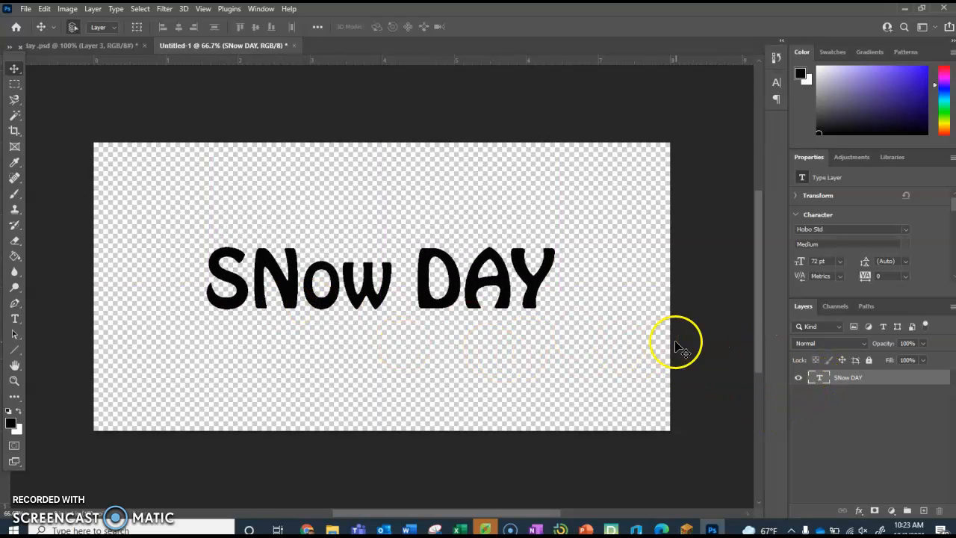
pyautogui.rightClick(888, 381)
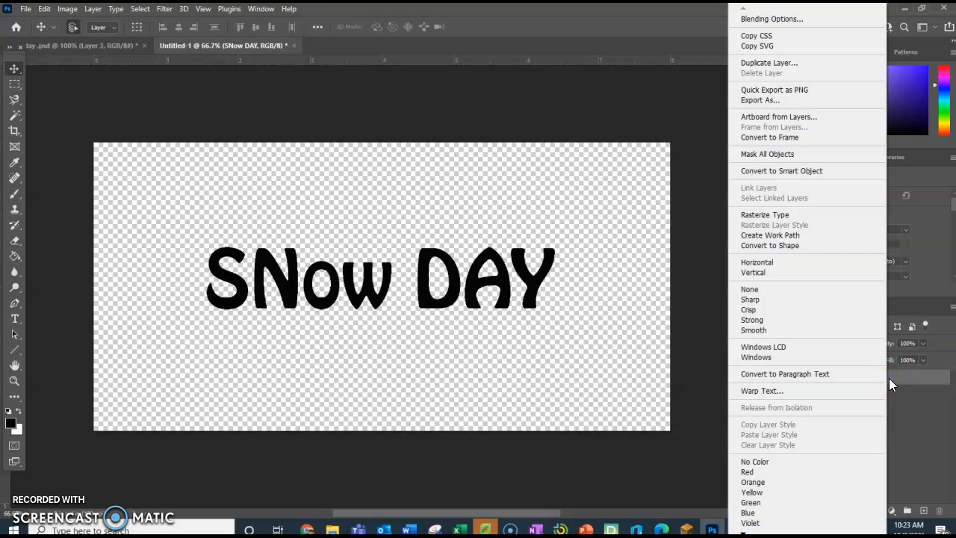
pyautogui.click(782, 216)
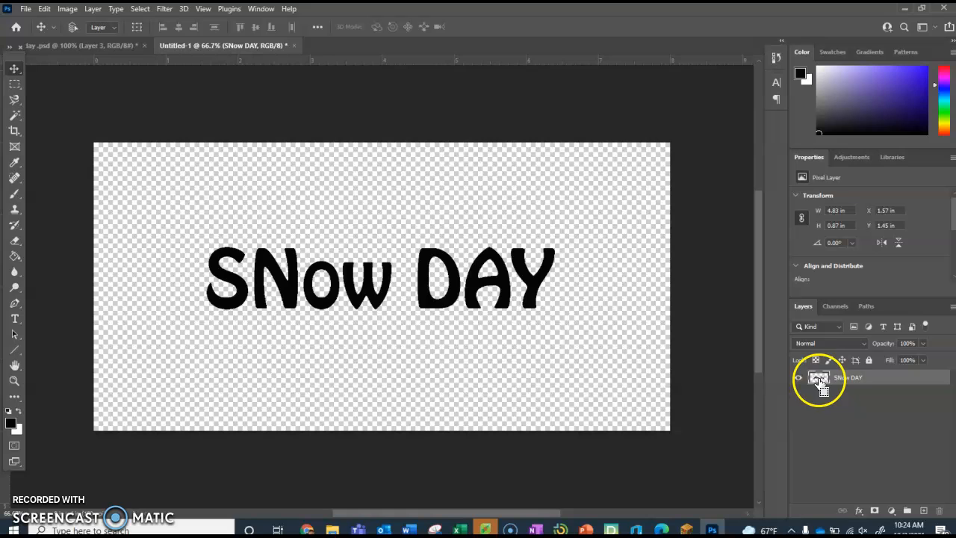
# - Load the SNow DAY layer's lettering as a selection and activate the Gradient tool
pyautogui.keyDown('ctrl'); pyautogui.click(819, 380); pyautogui.keyUp('ctrl')
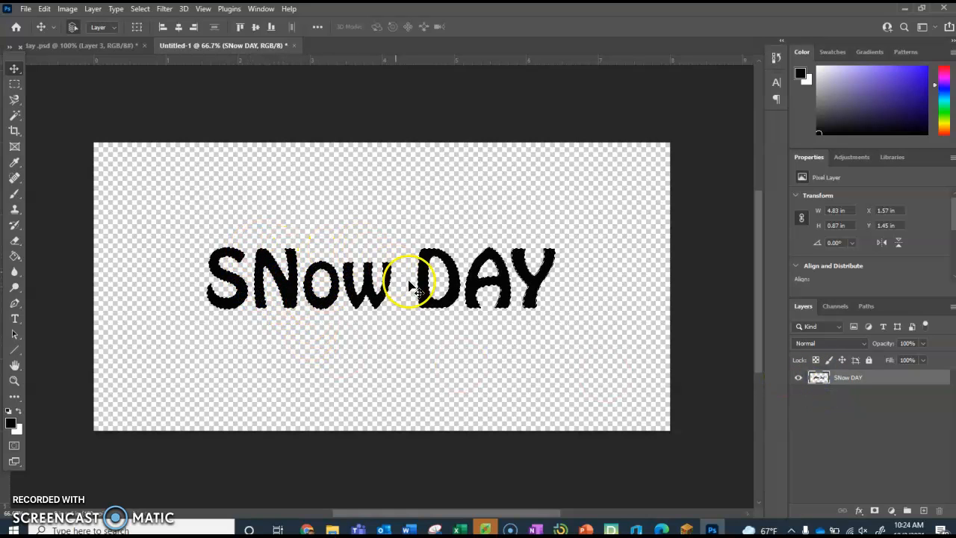
pyautogui.click(17, 258)
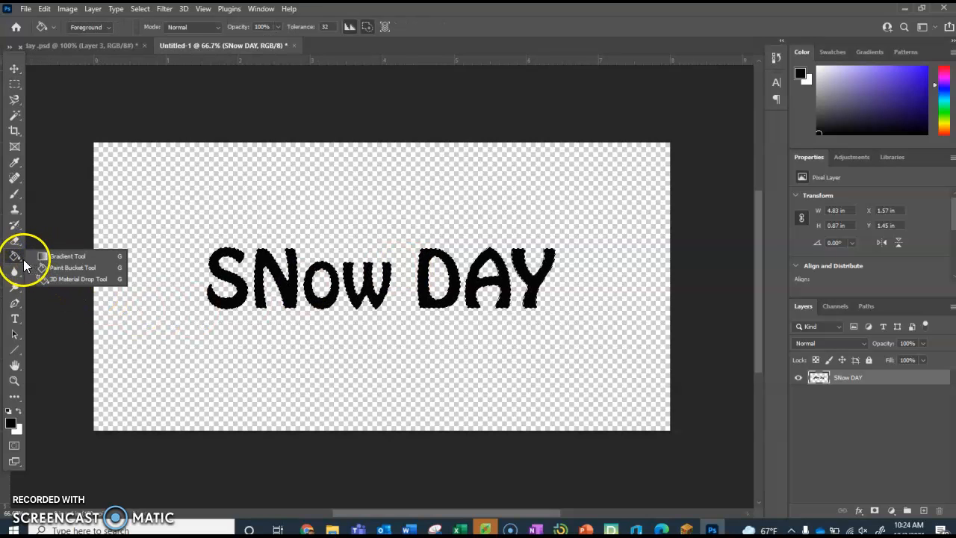
pyautogui.click(53, 256)
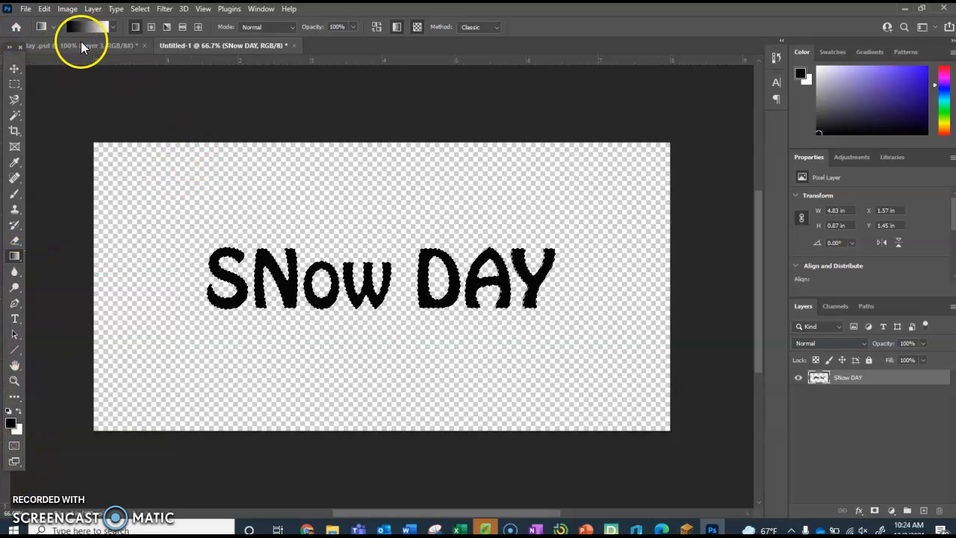
pyautogui.click(113, 29)
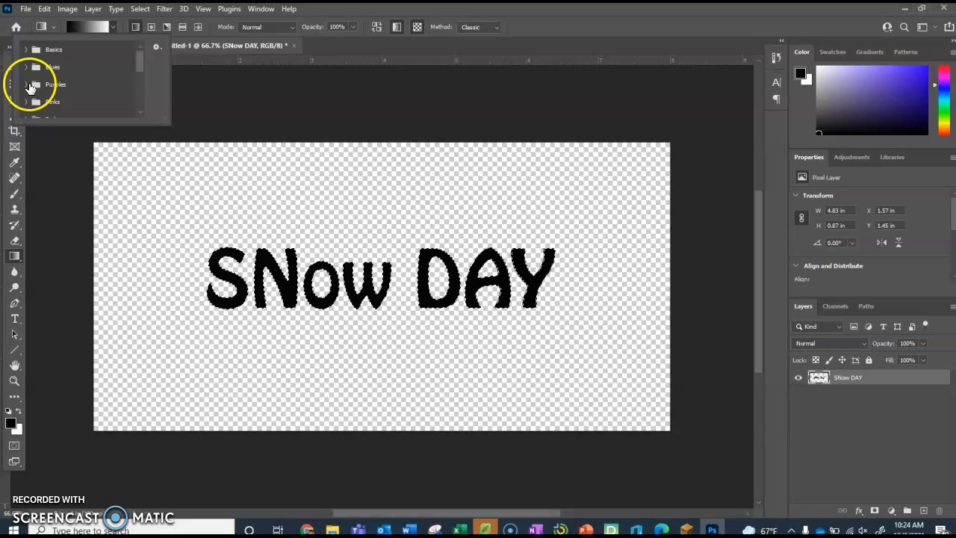
pyautogui.scroll(-1, 54, 88)
pyautogui.click(28, 99)
pyautogui.scroll(-2, 60, 100)
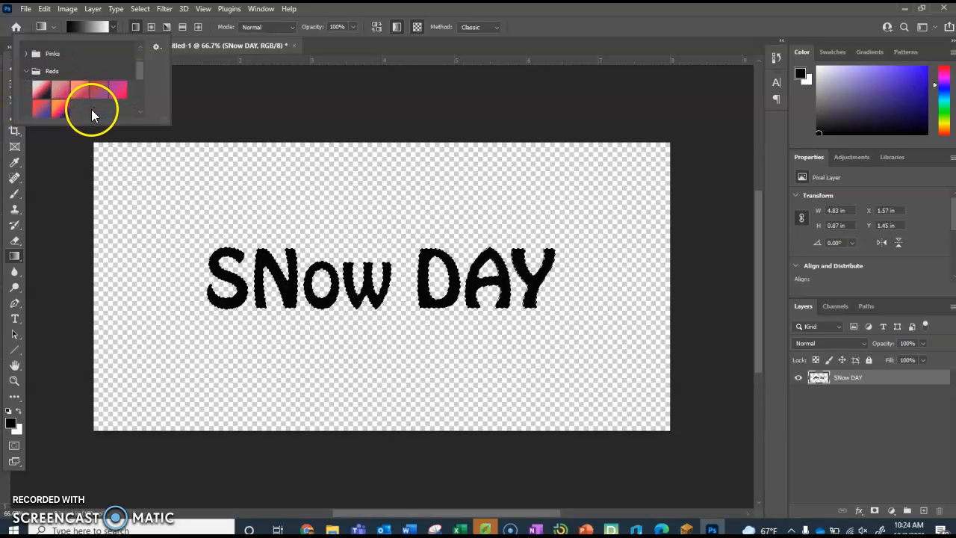
pyautogui.scroll(-1, 93, 111)
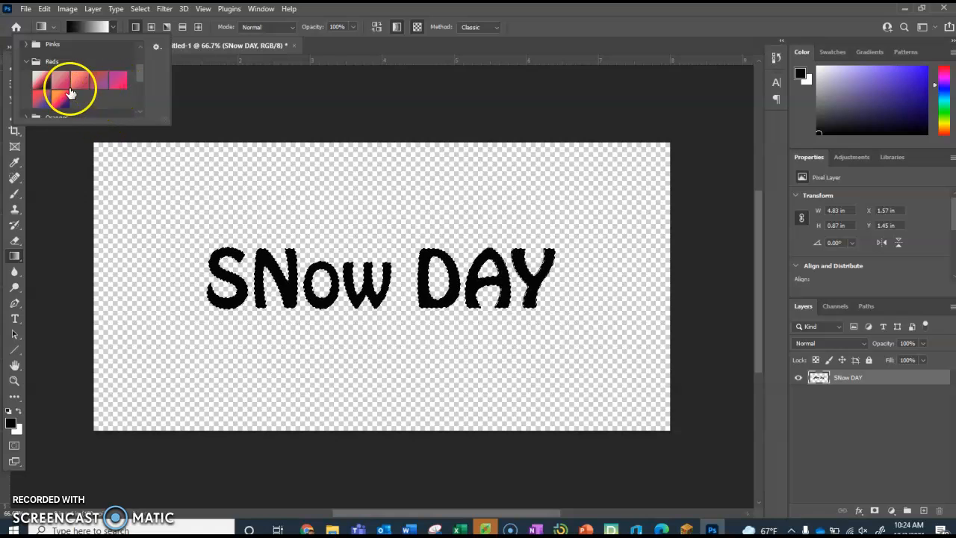
pyautogui.moveTo(53, 163); pyautogui.dragTo(48, 186)
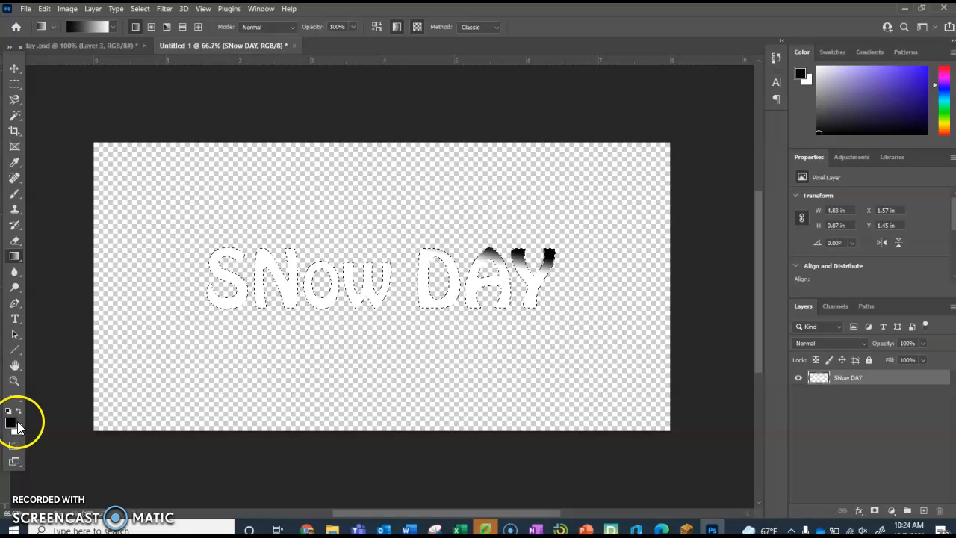
# - Set the foreground color to bright red (fc0511)
pyautogui.click(12, 423)
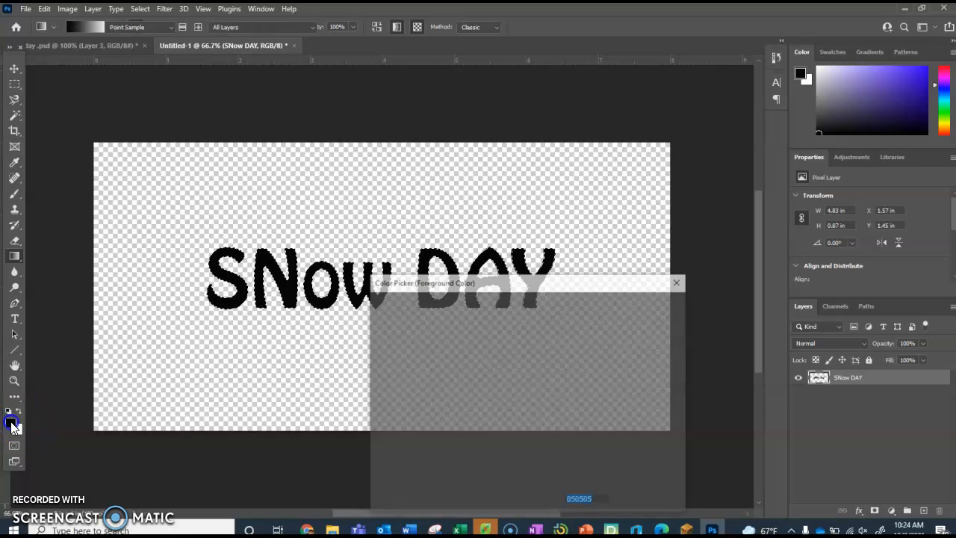
pyautogui.click(538, 309)
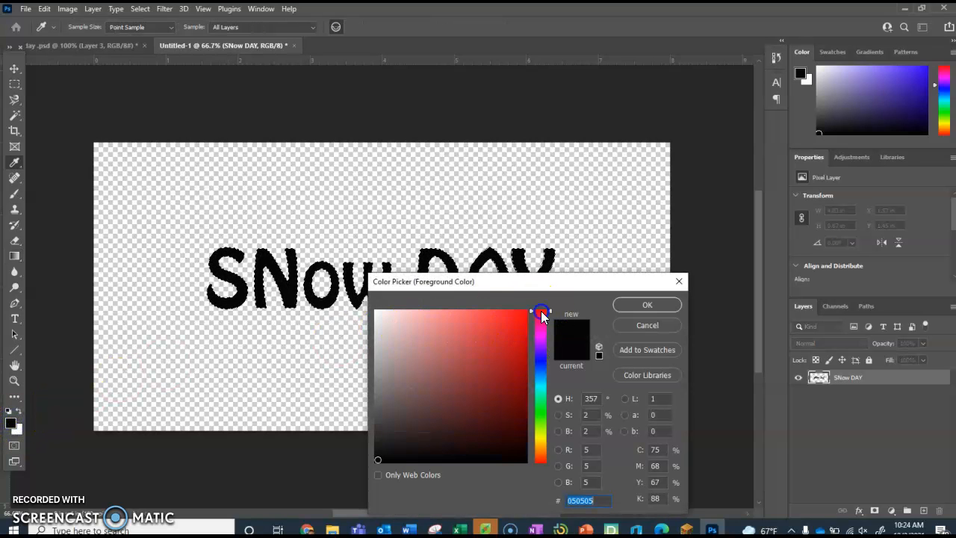
pyautogui.click(524, 311)
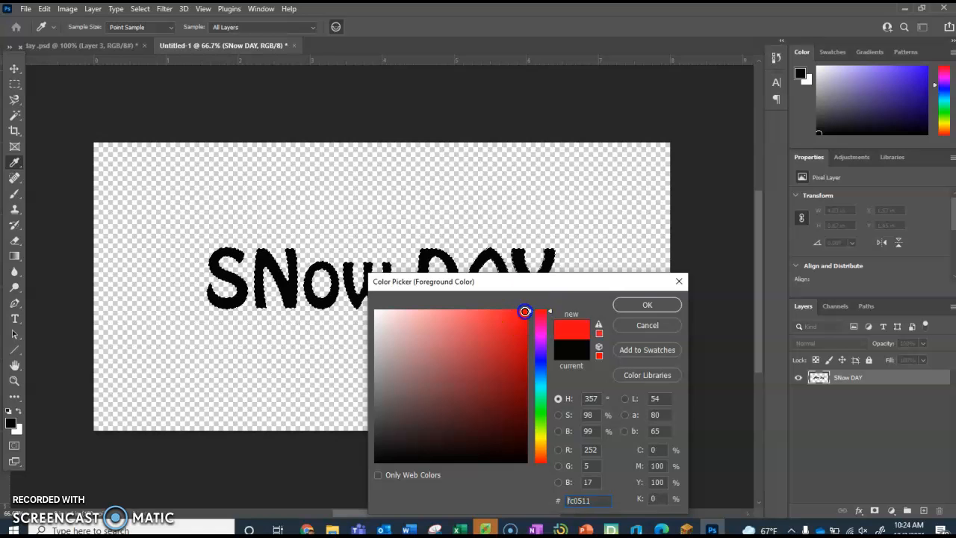
pyautogui.click(644, 304)
# - Swap the foreground and background colors and set the new foreground color to green (46961a)
pyautogui.click(19, 411)
pyautogui.click(10, 423)
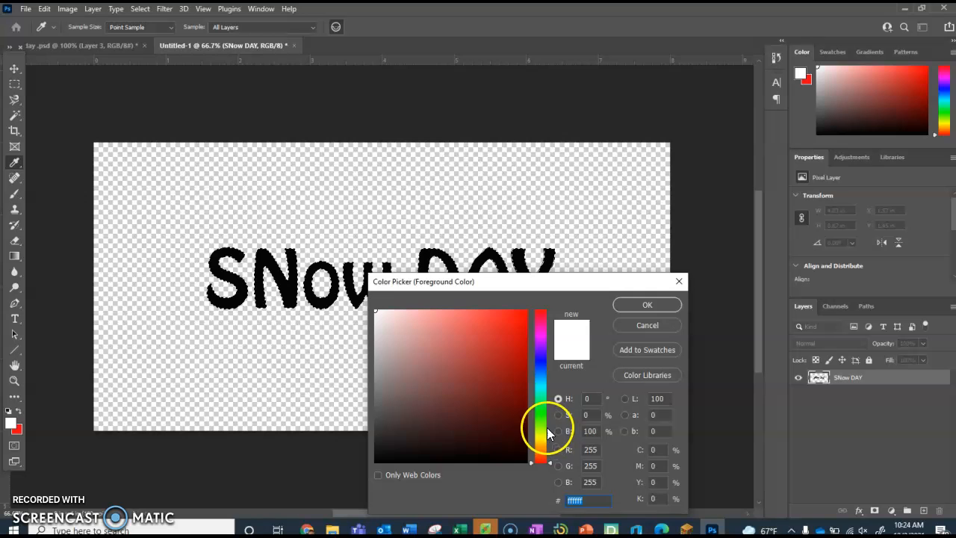
pyautogui.click(541, 421)
pyautogui.click(499, 372)
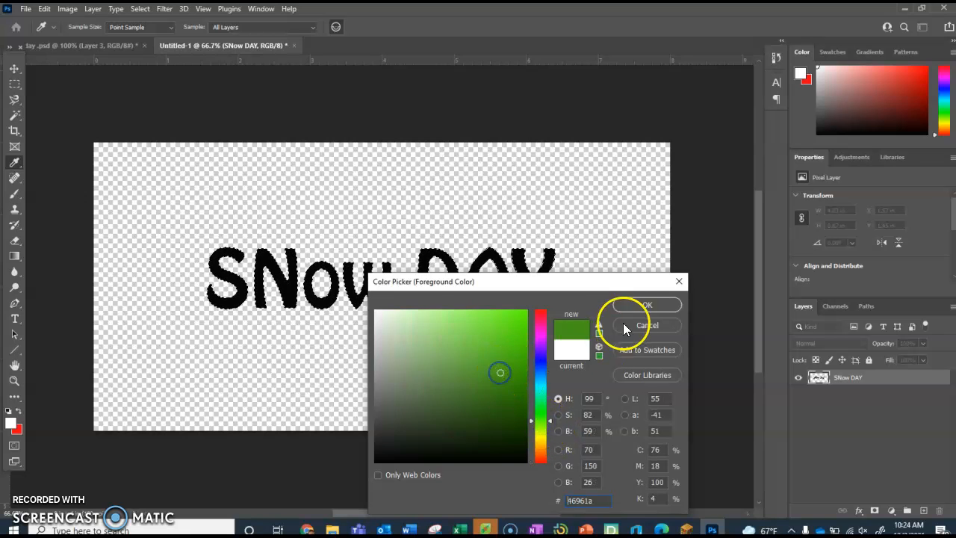
pyautogui.click(633, 305)
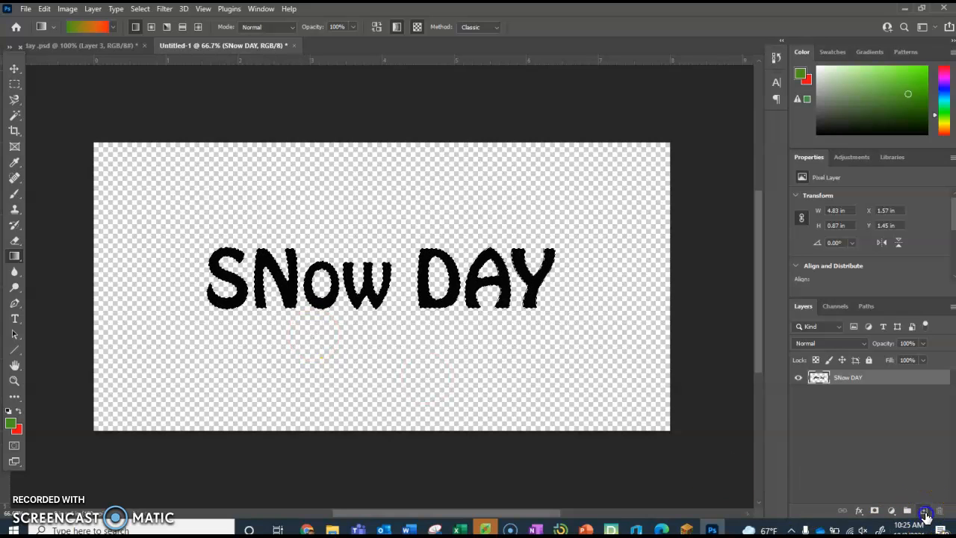
# - Fill the selected lettering with a green-to-red reflected gradient on a new layer and deselect it
pyautogui.click(925, 512)
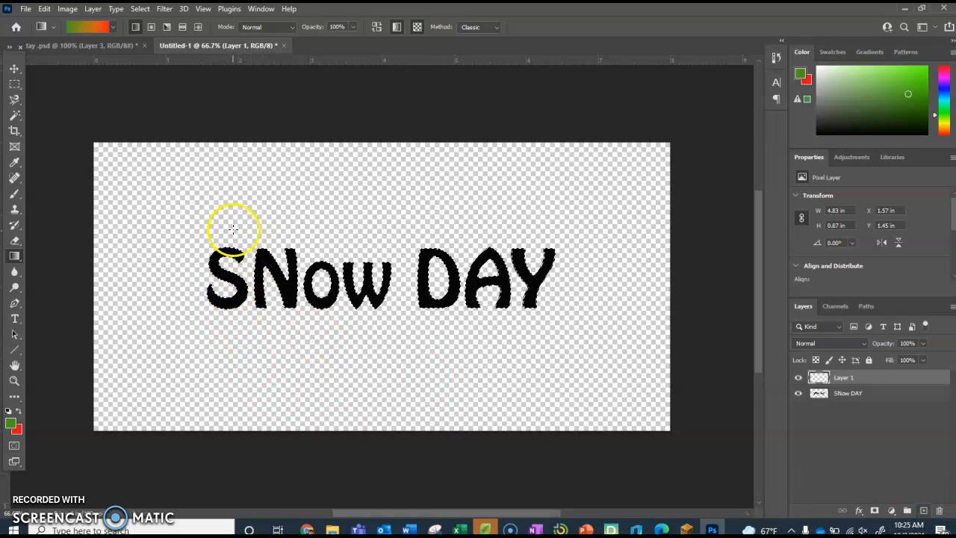
pyautogui.click(182, 28)
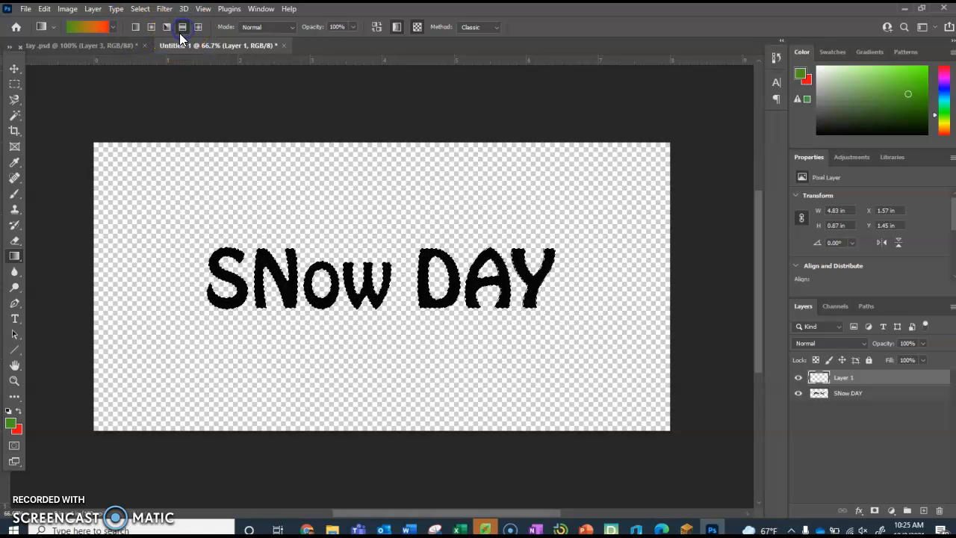
pyautogui.click(180, 27)
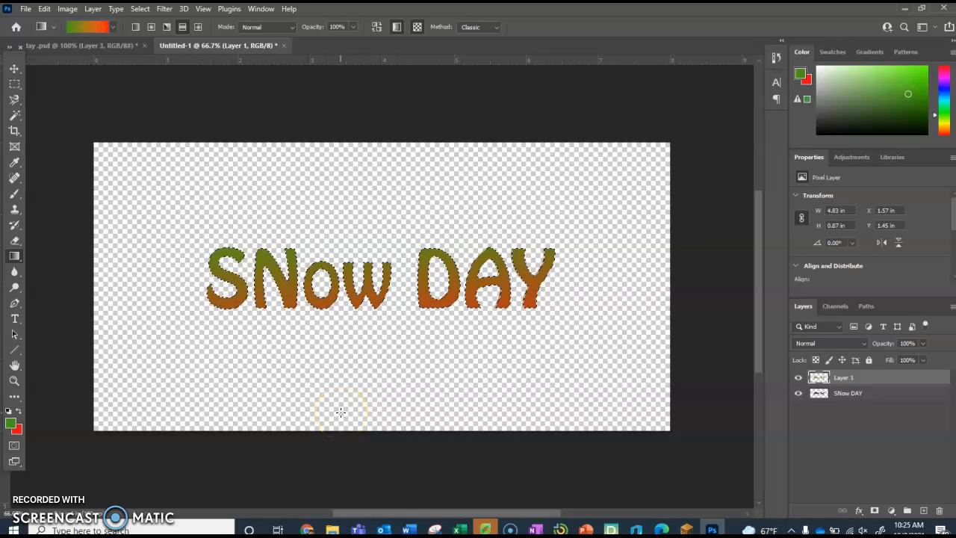
pyautogui.hotkey('ctrl', 'd')
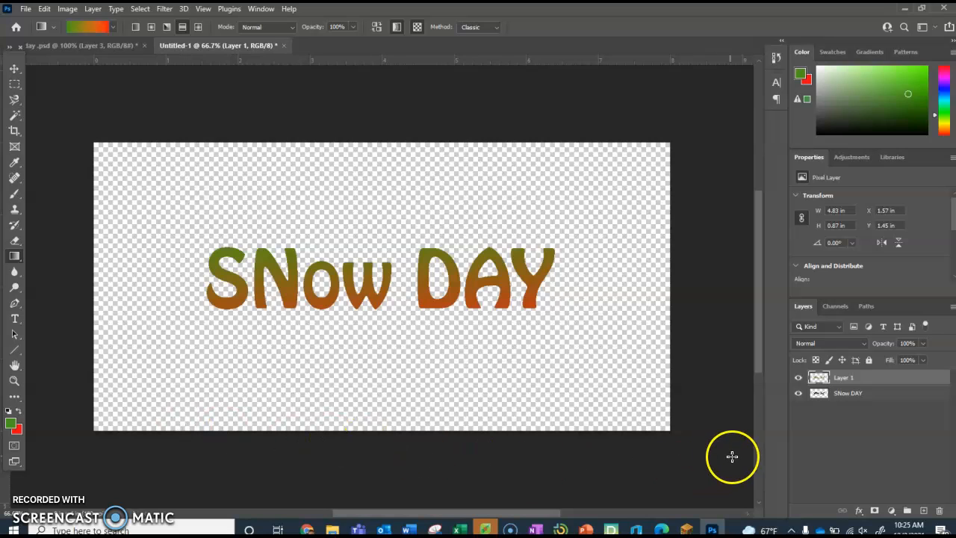
# - Add a new layer, move it beneath the SNow DAY layer, and activate the Paint Bucket tool
pyautogui.click(924, 511)
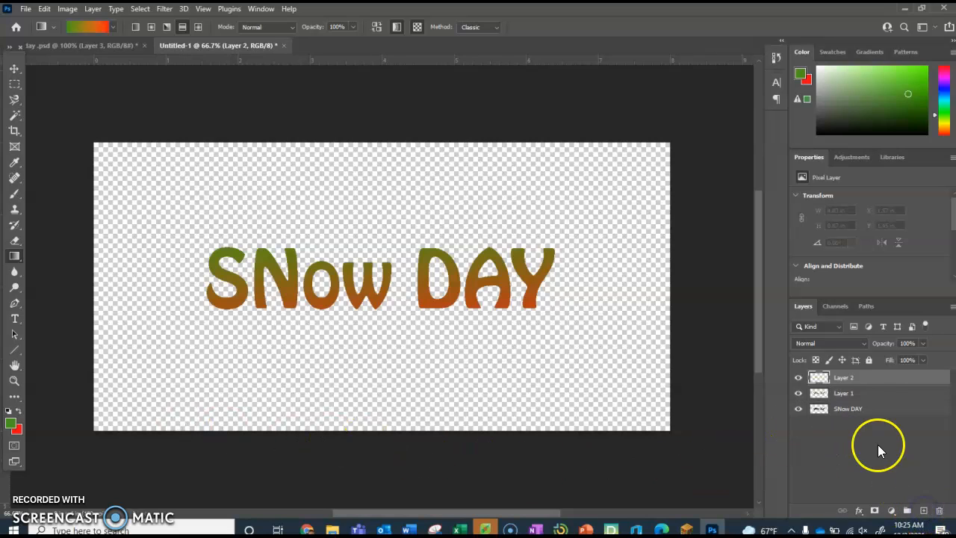
pyautogui.moveTo(860, 377); pyautogui.dragTo(872, 422)
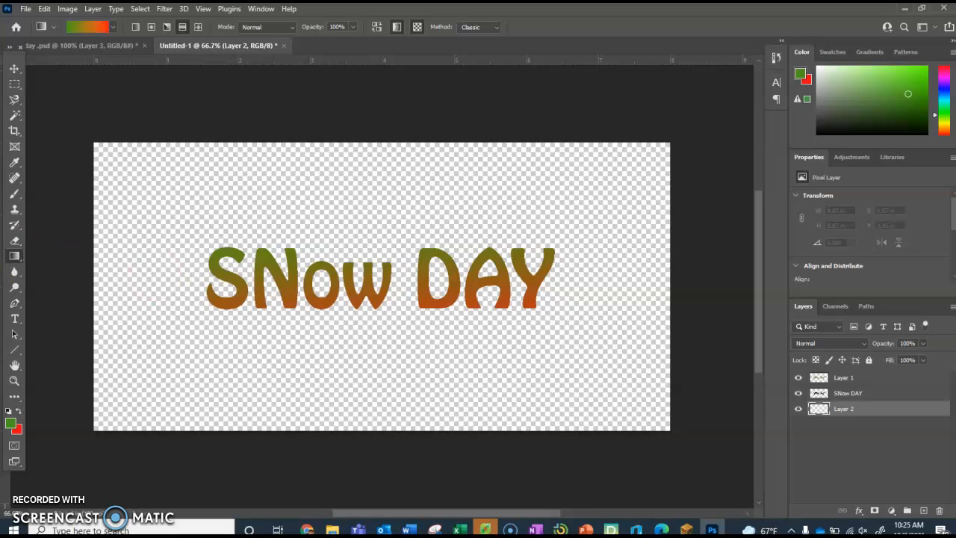
pyautogui.rightClick(14, 257)
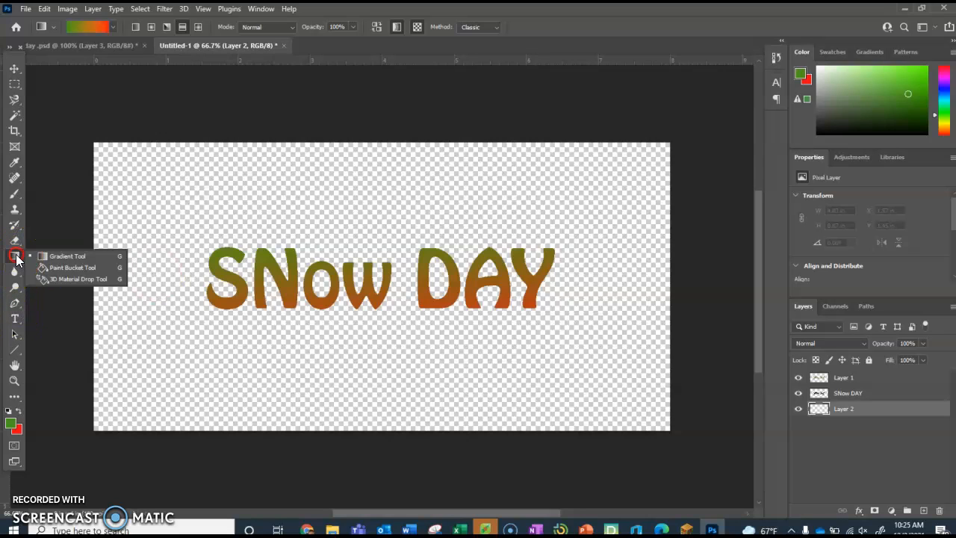
pyautogui.click(50, 267)
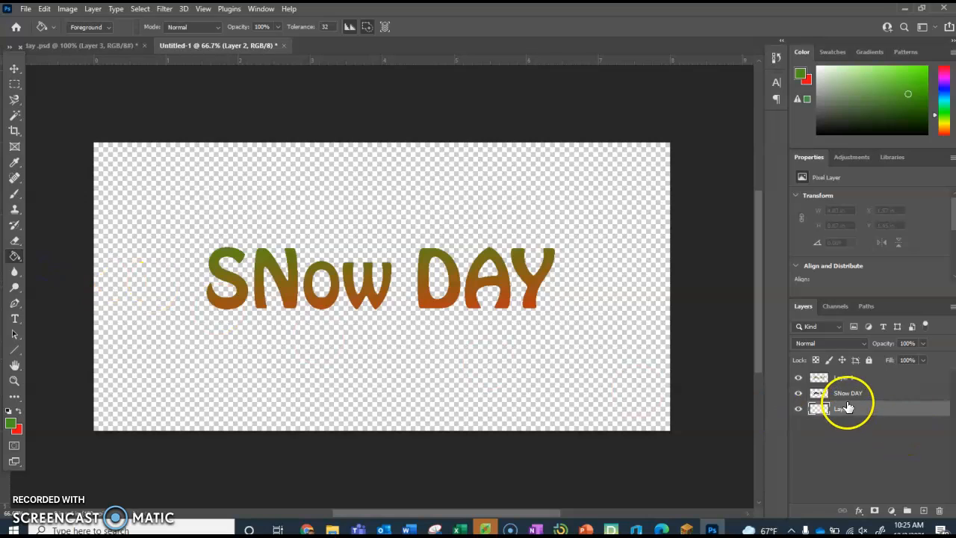
# - Set the foreground color to near-black (030303) and fill the new bottom layer with it
pyautogui.click(509, 371)
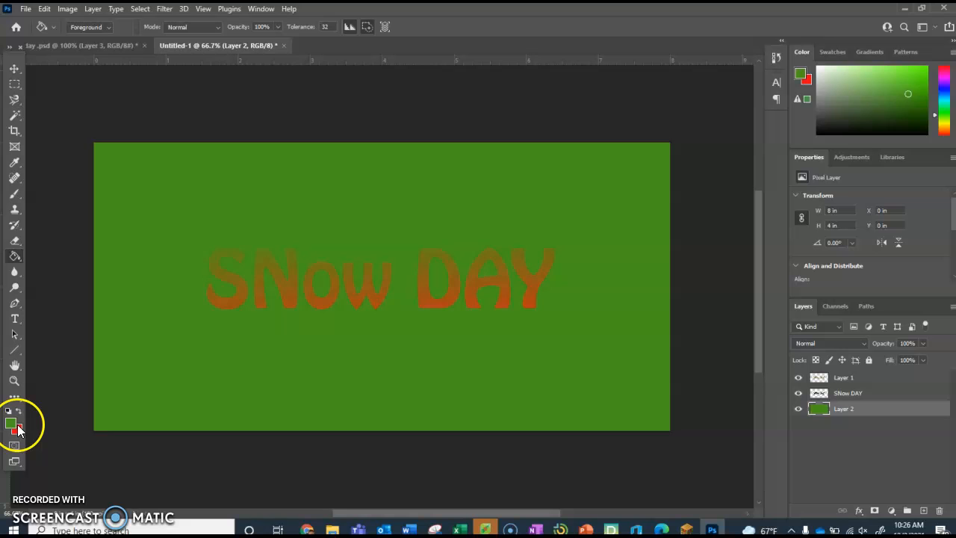
pyautogui.hotkey('ctrl', 'z')
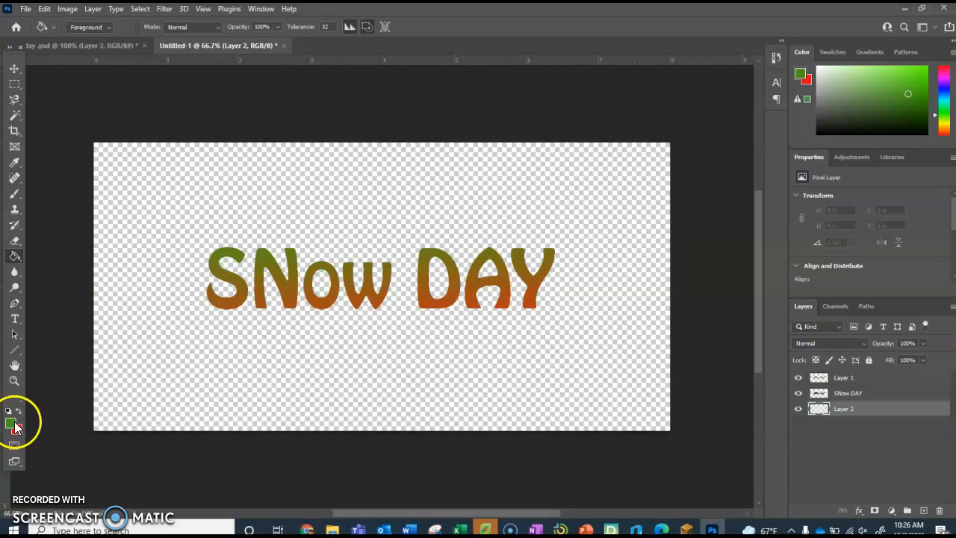
pyautogui.click(10, 423)
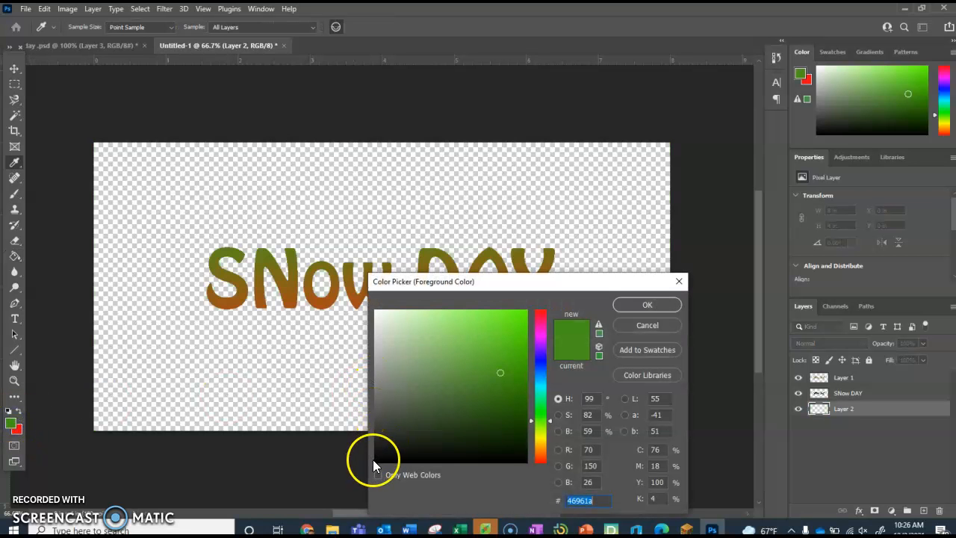
pyautogui.click(375, 461)
pyautogui.click(647, 305)
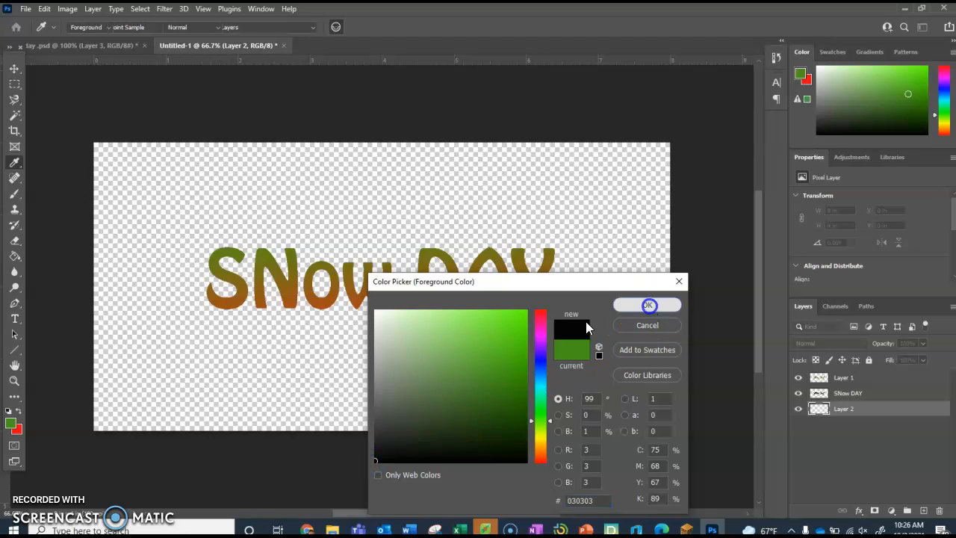
pyautogui.click(214, 368)
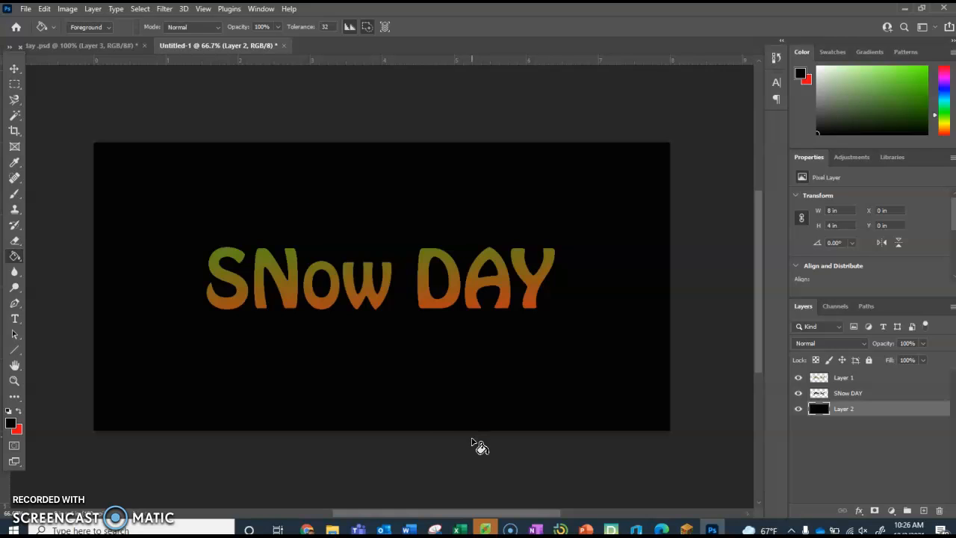
# - Start a quick PNG export and browse to OneDrive > 2021-2022 8th Grade > Intro to Arts > Quarter 2 as the destination
pyautogui.click(25, 10)
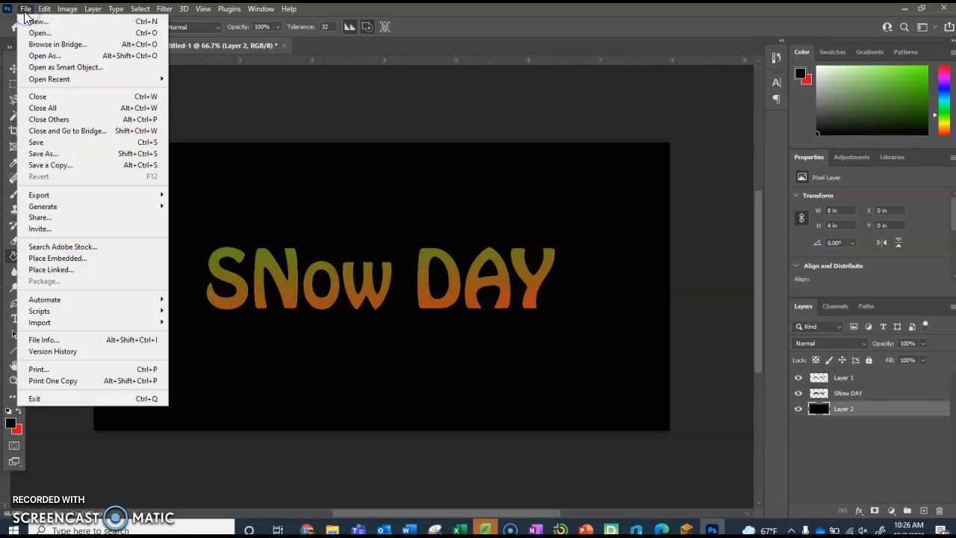
pyautogui.click(45, 196)
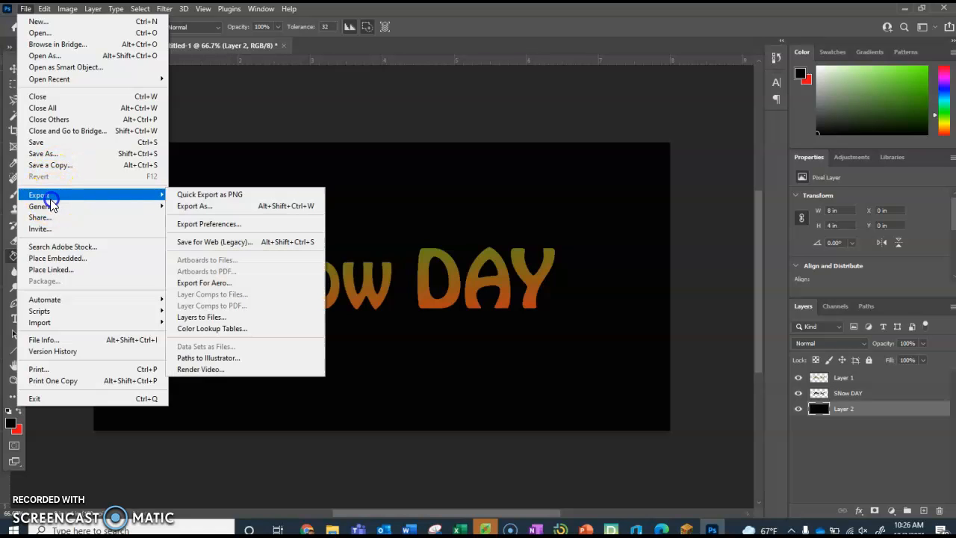
pyautogui.click(189, 196)
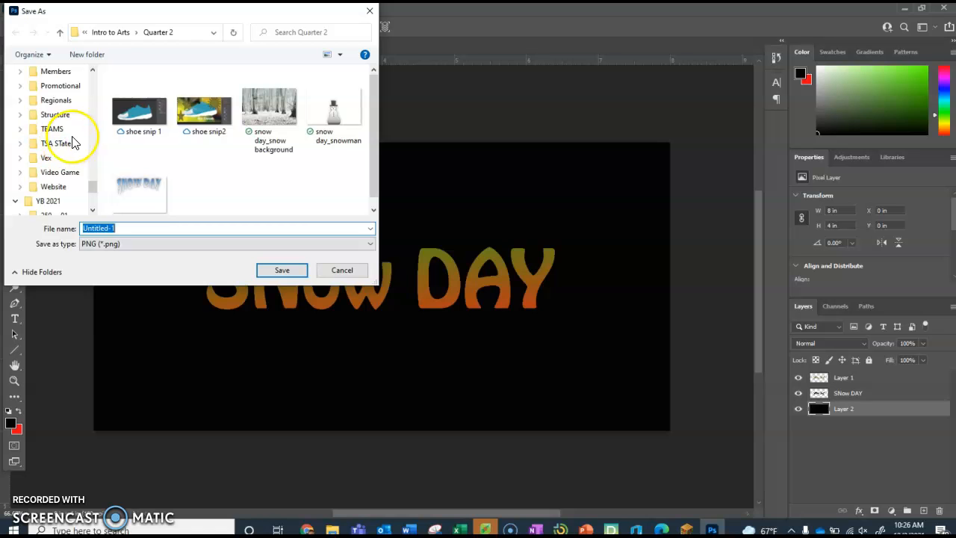
pyautogui.scroll(4, 60, 116)
pyautogui.scroll(14, 59, 117)
pyautogui.scroll(-10, 69, 97)
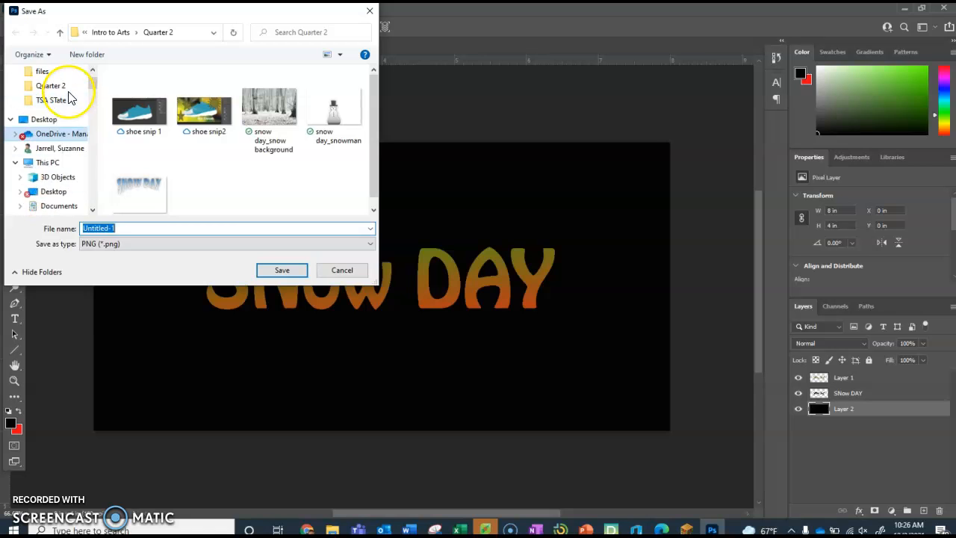
pyautogui.click(59, 135)
pyautogui.scroll(-2, 182, 150)
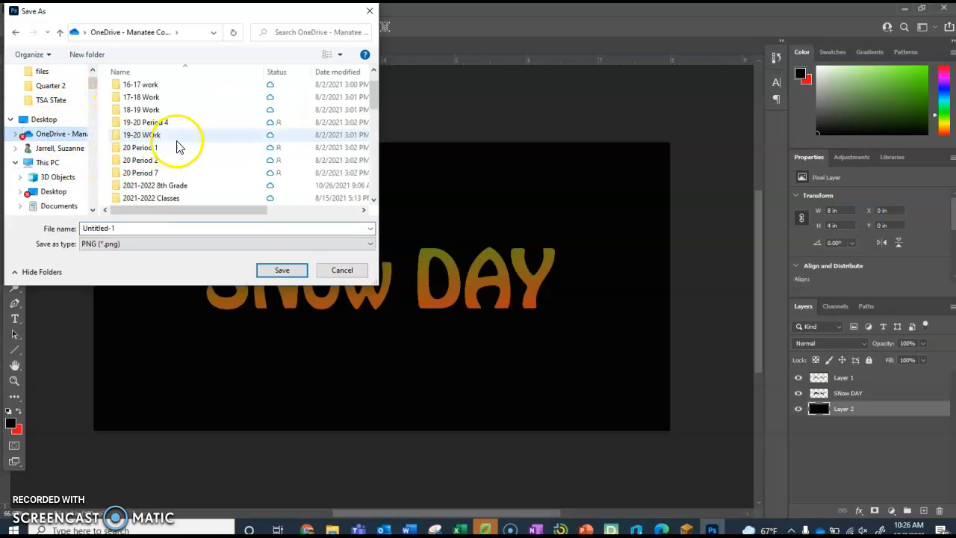
pyautogui.doubleClick(174, 150)
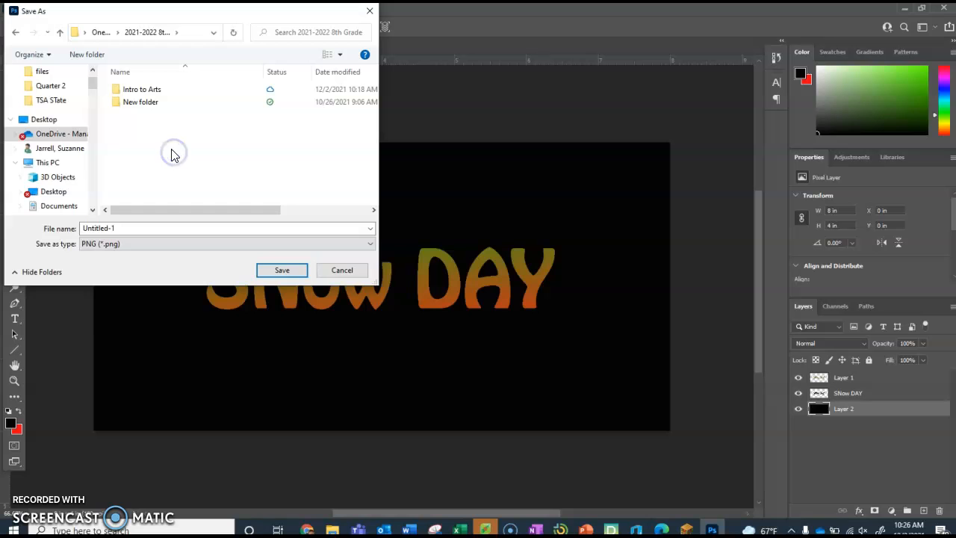
pyautogui.doubleClick(135, 89)
pyautogui.doubleClick(136, 103)
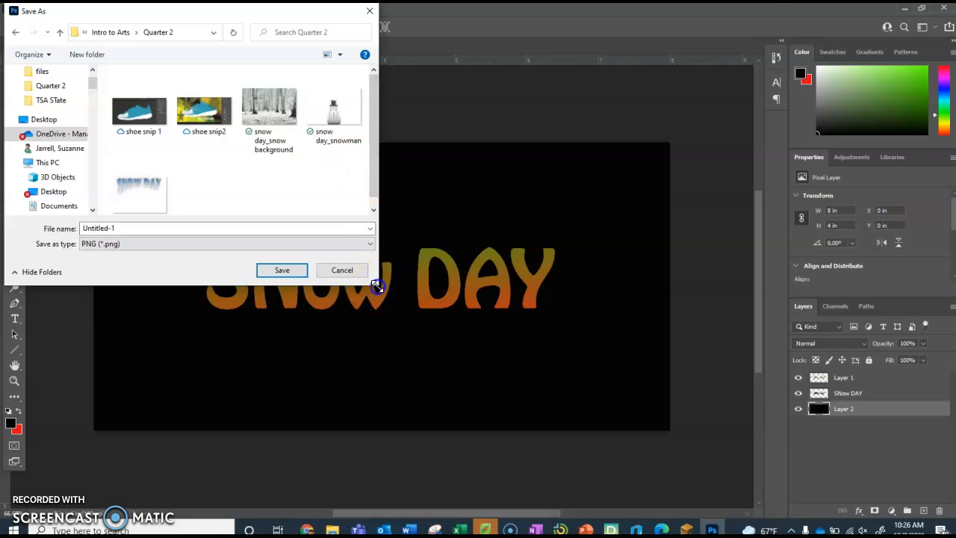
# - Name the PNG export Snow Text 1 and save it in the Quarter 2 folder
pyautogui.moveTo(378, 283); pyautogui.dragTo(781, 465)
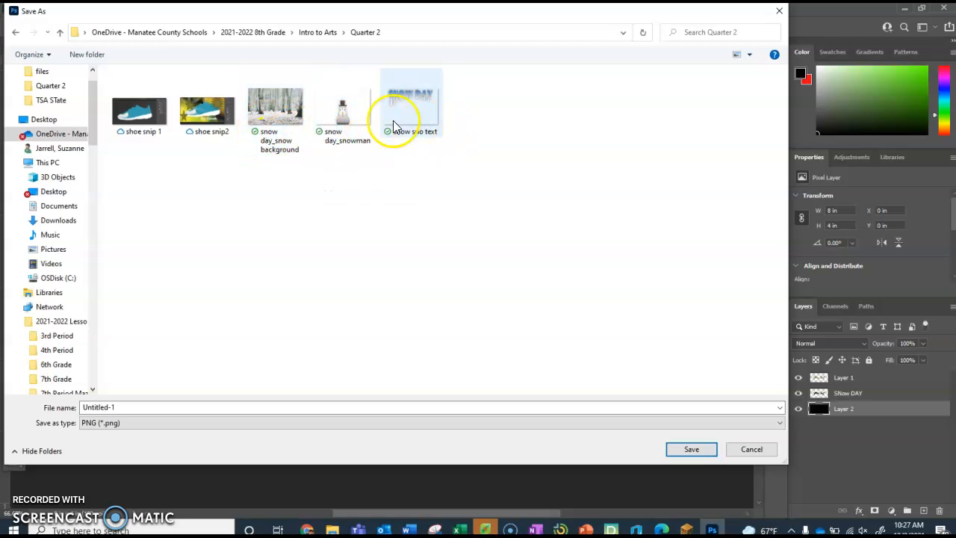
pyautogui.click(133, 408)
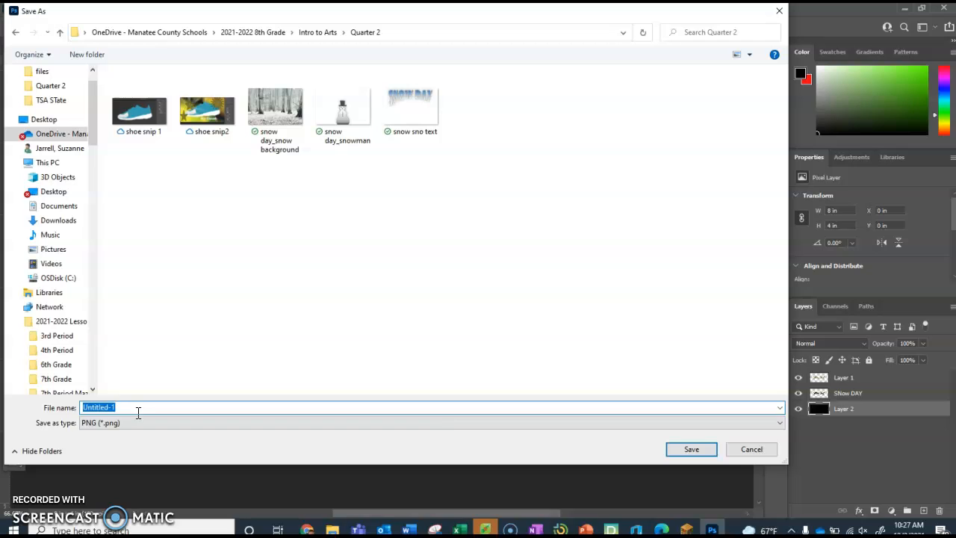
pyautogui.write('Snow Text 1')
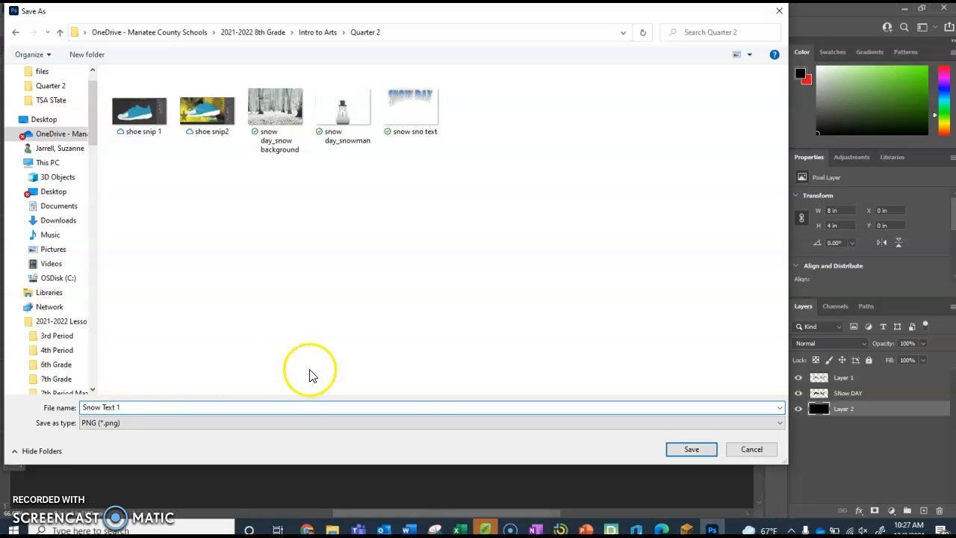
pyautogui.click(678, 454)
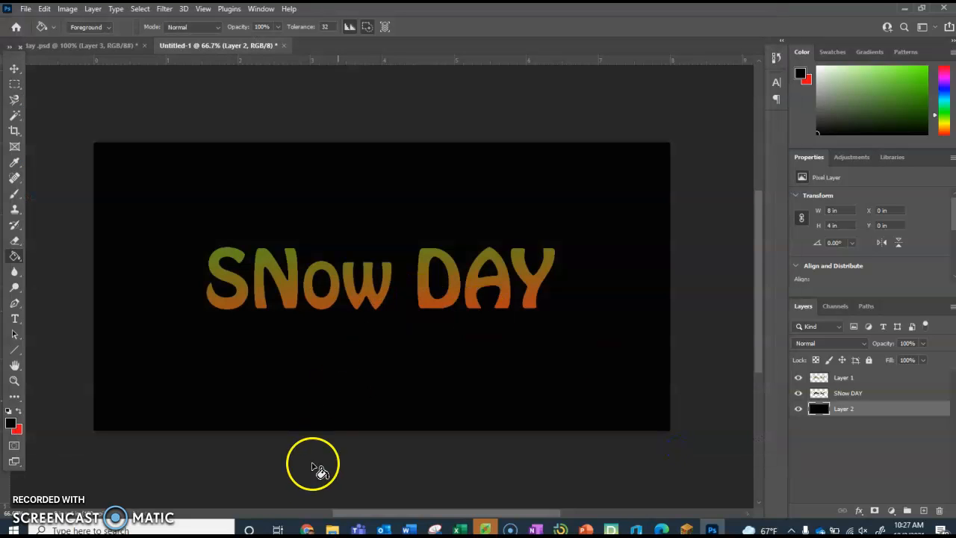
# - Switch to File Explorer and open OneDrive's 2021-2022 8th Grade > Intro to Arts > Quarter 2 folder to check the exported PNG
pyautogui.moveTo(331, 528)
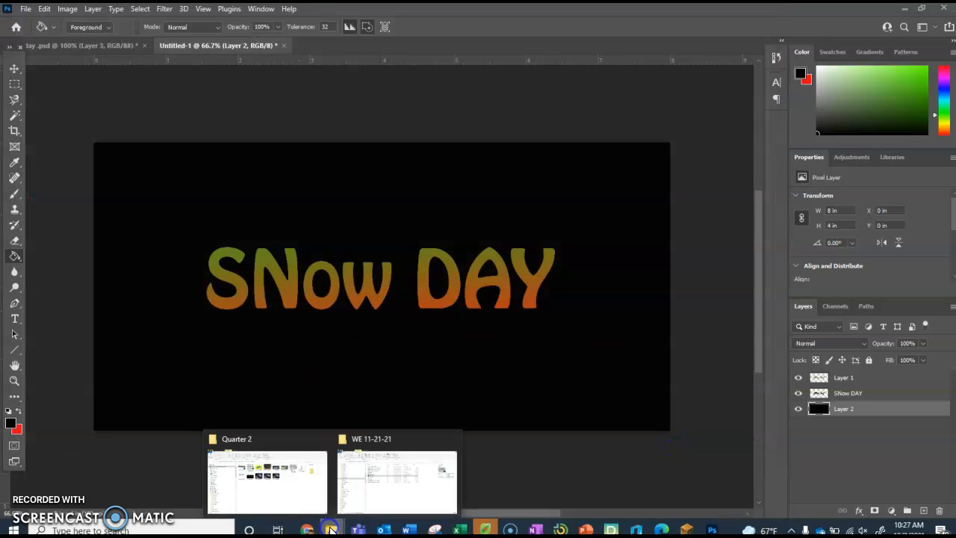
pyautogui.click(364, 478)
pyautogui.scroll(8, 90, 247)
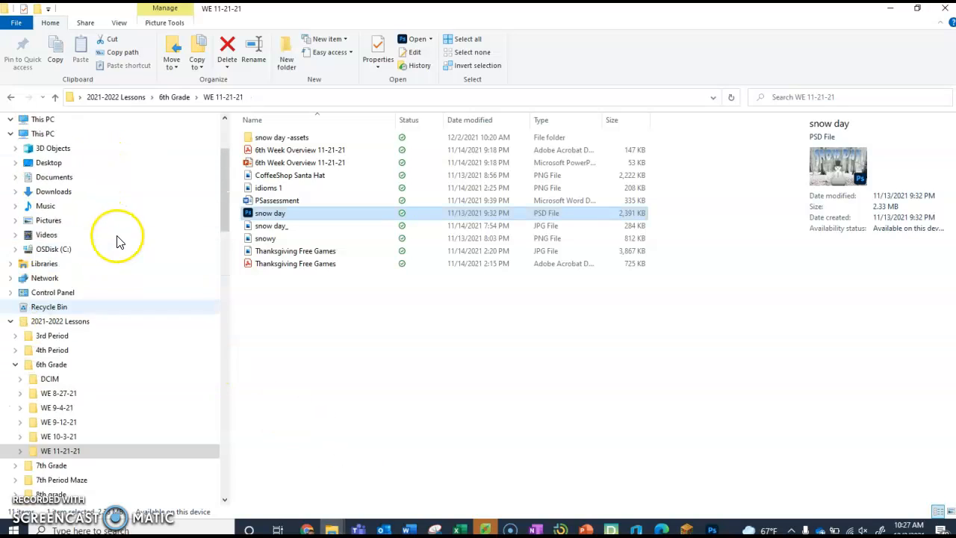
pyautogui.click(64, 216)
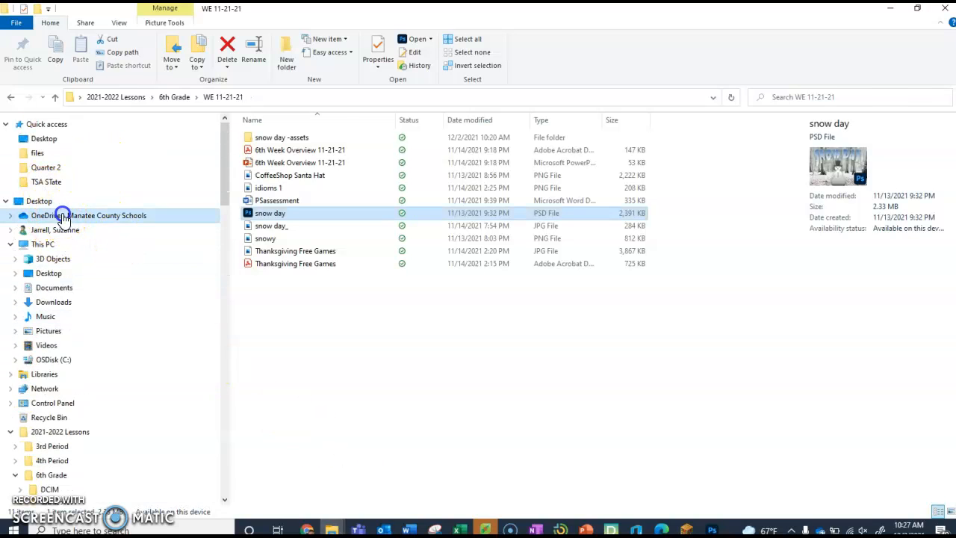
pyautogui.doubleClick(298, 262)
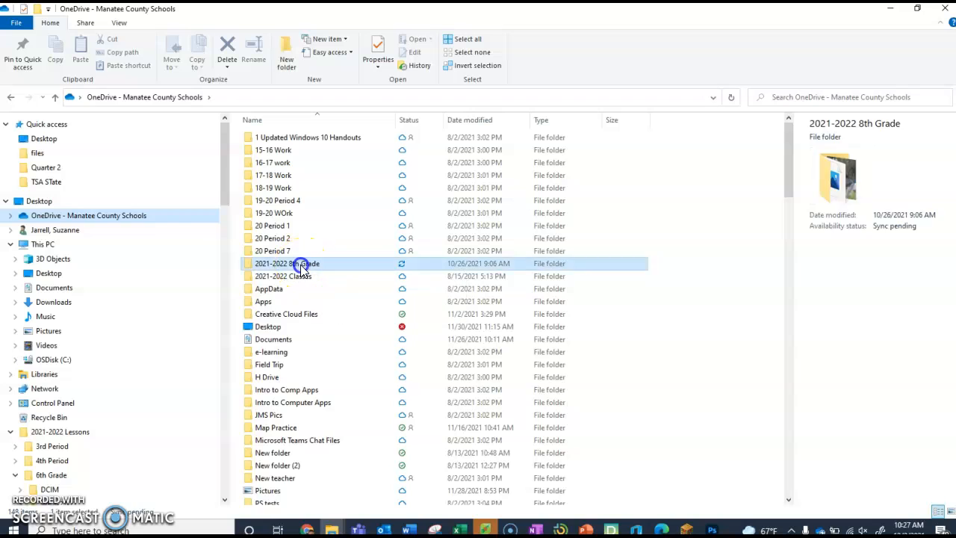
pyautogui.doubleClick(271, 153)
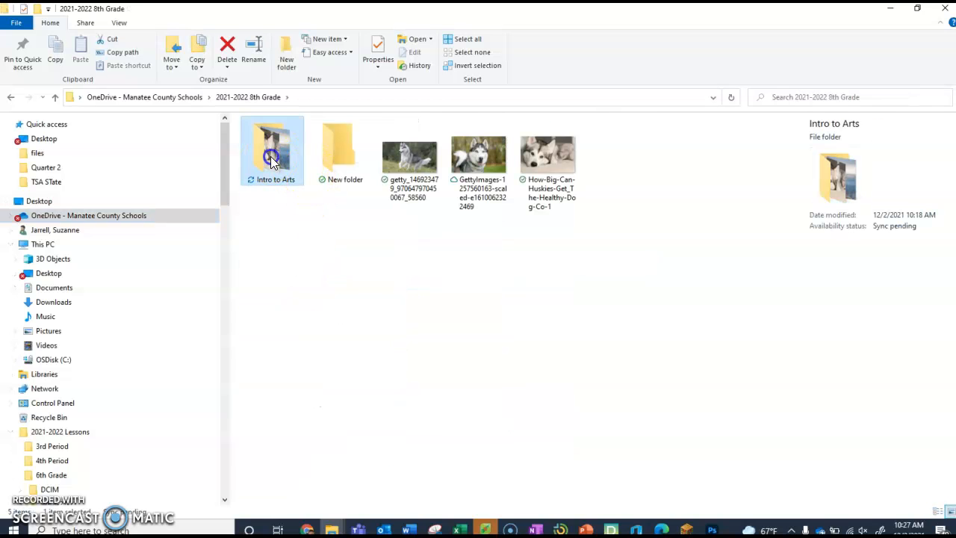
pyautogui.doubleClick(328, 170)
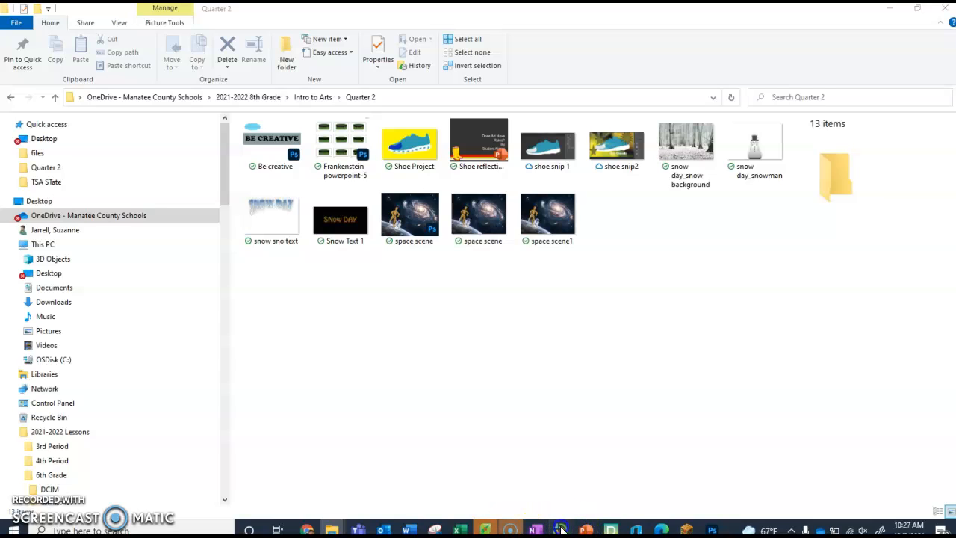
pyautogui.moveTo(560, 526)
pyautogui.click(614, 471)
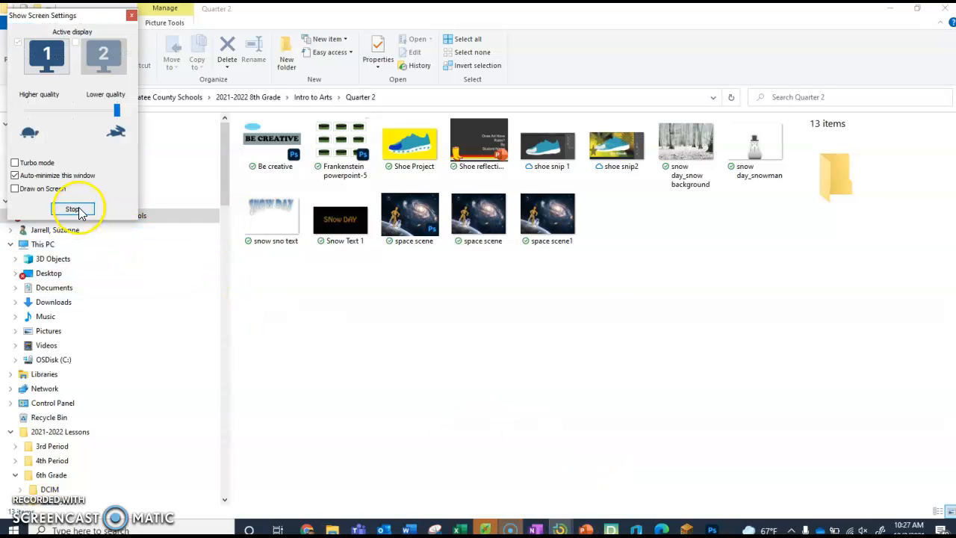